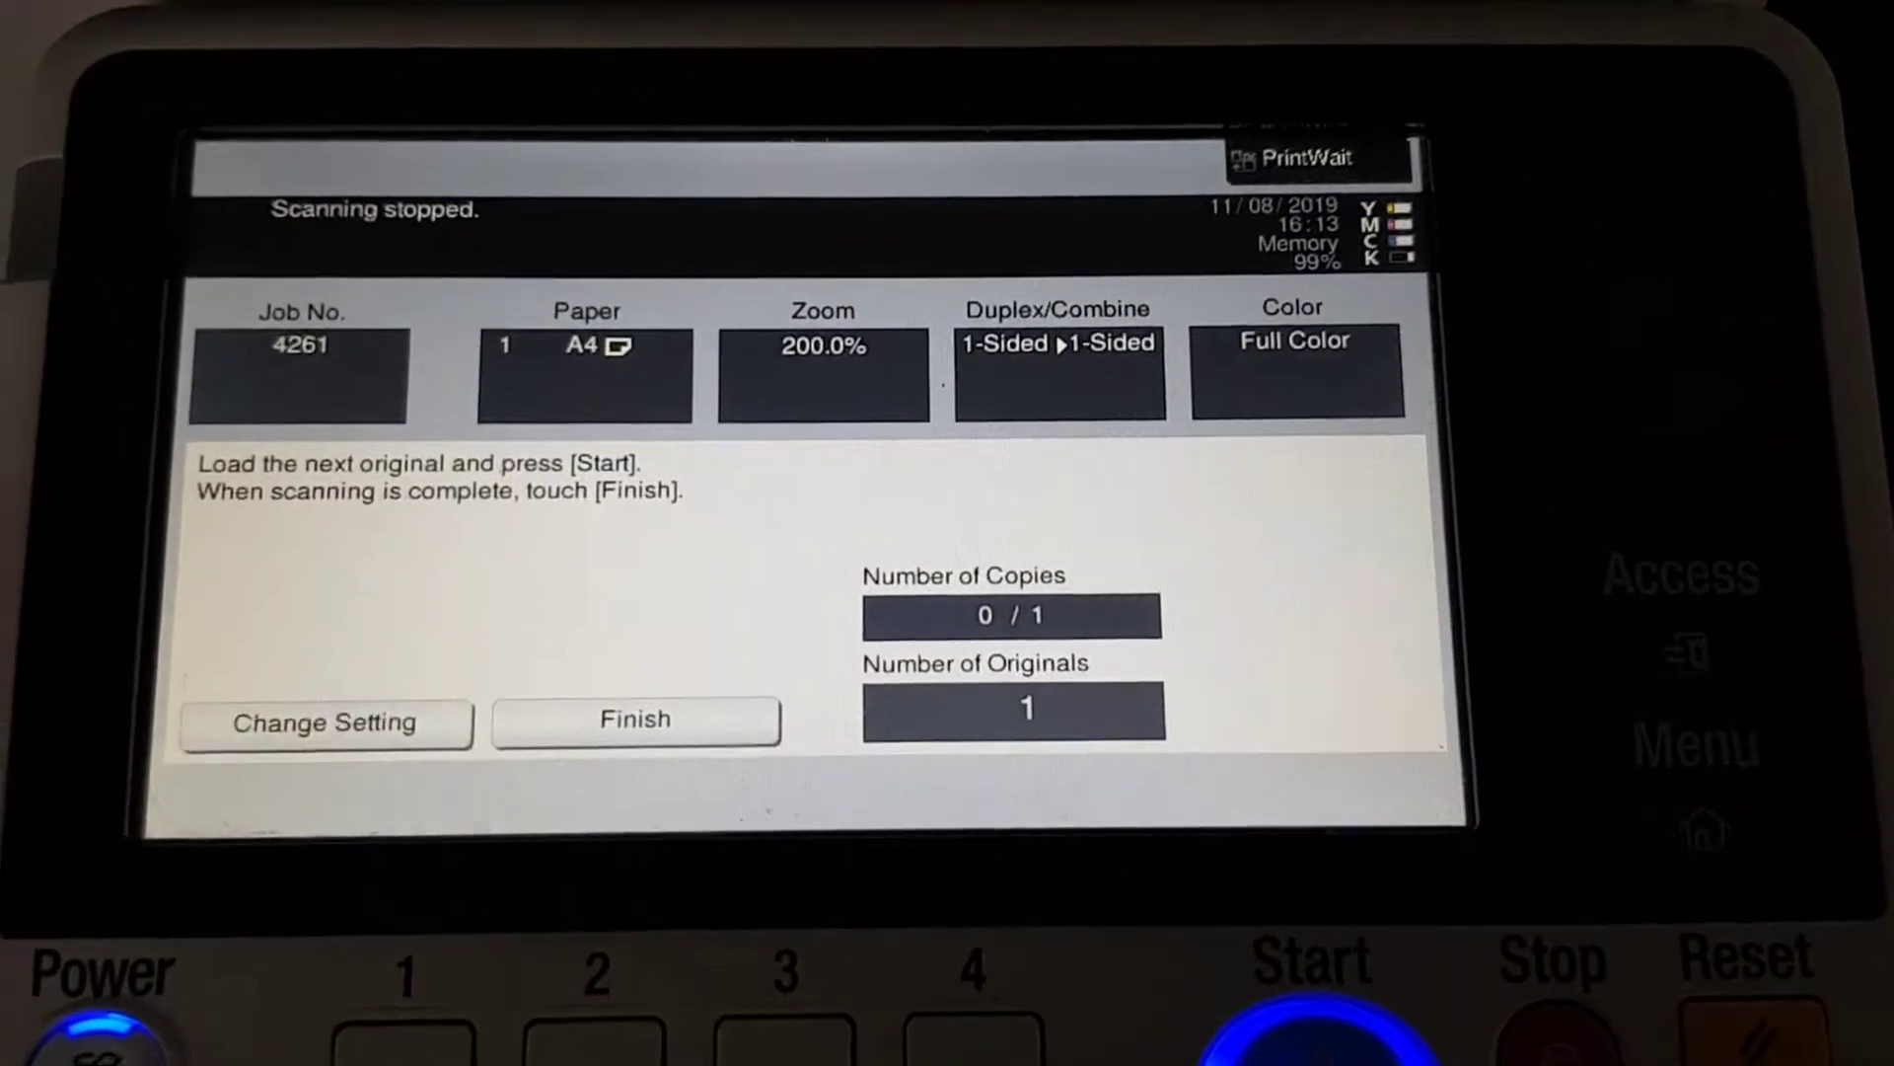
Finish scanning the single original for copy job 4263
click(617, 707)
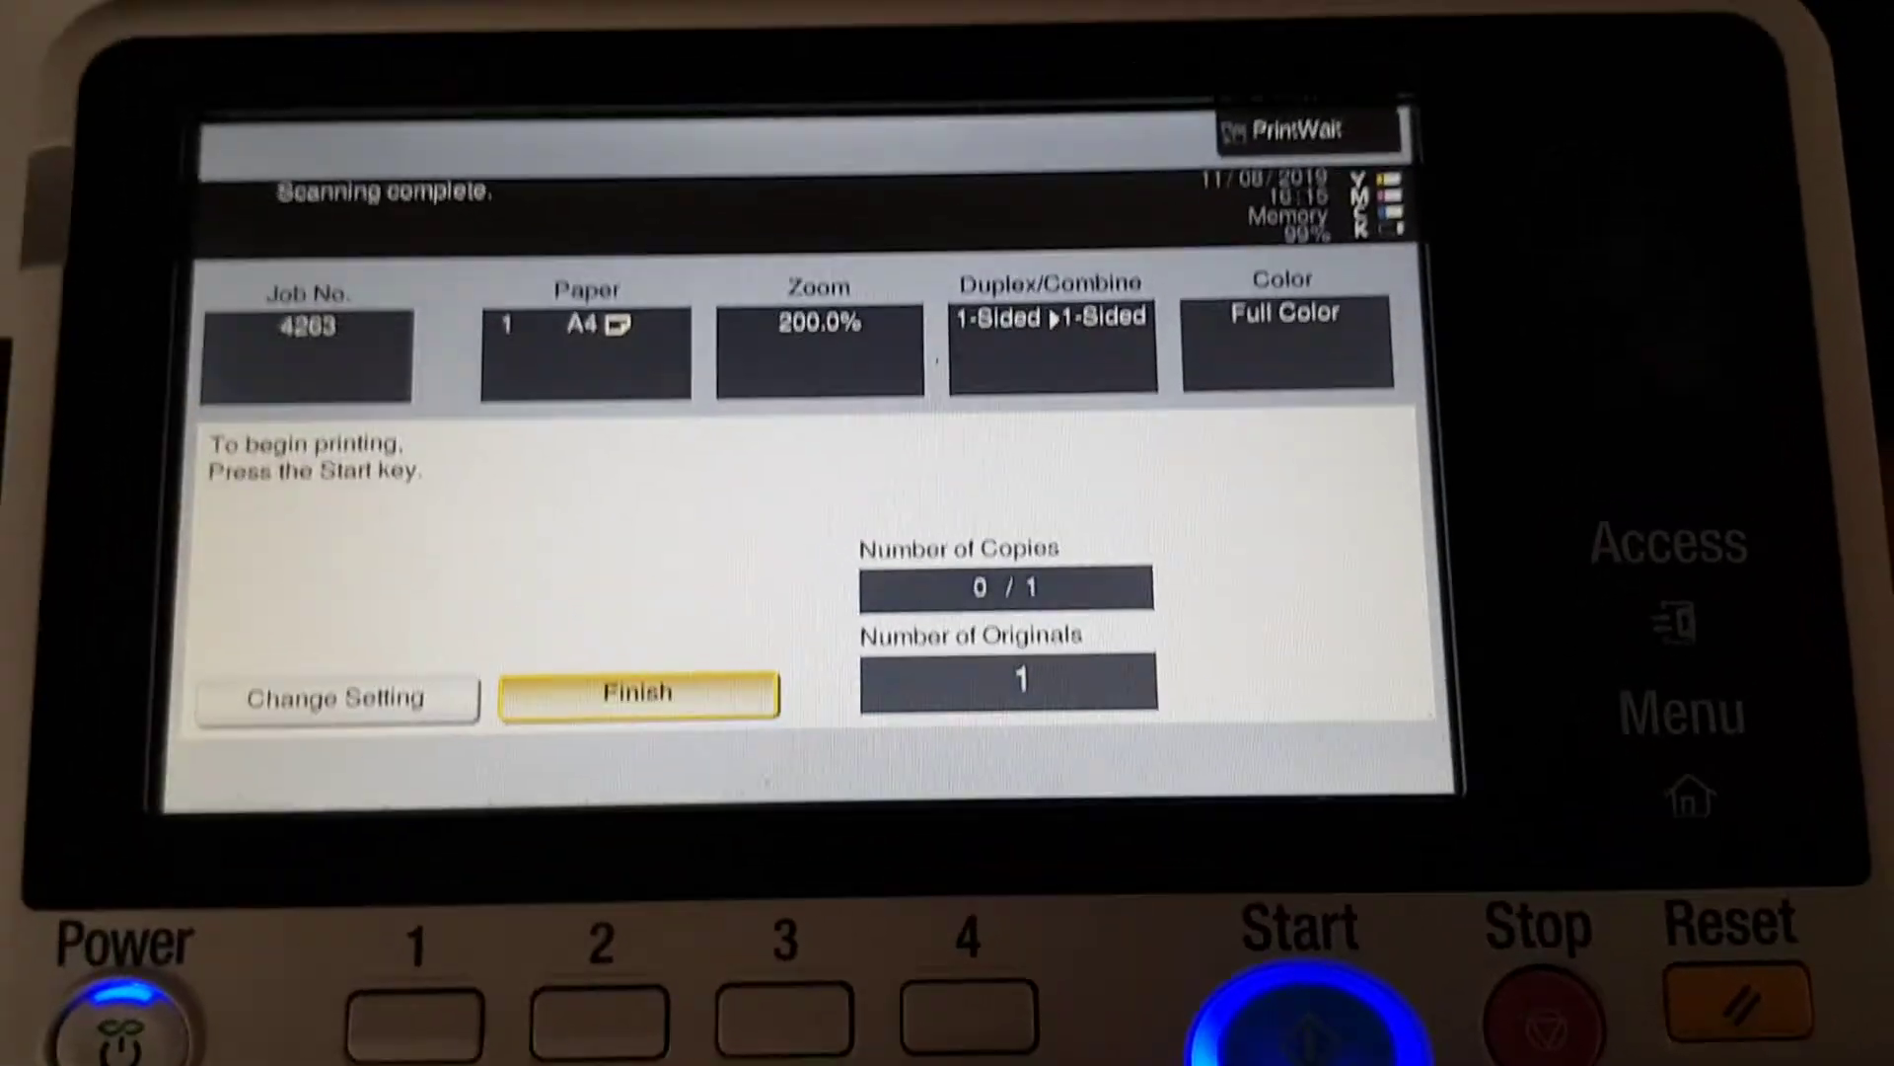
Print copy job 4263 and return to the copy screen, keeping 200% zoom
click(1236, 993)
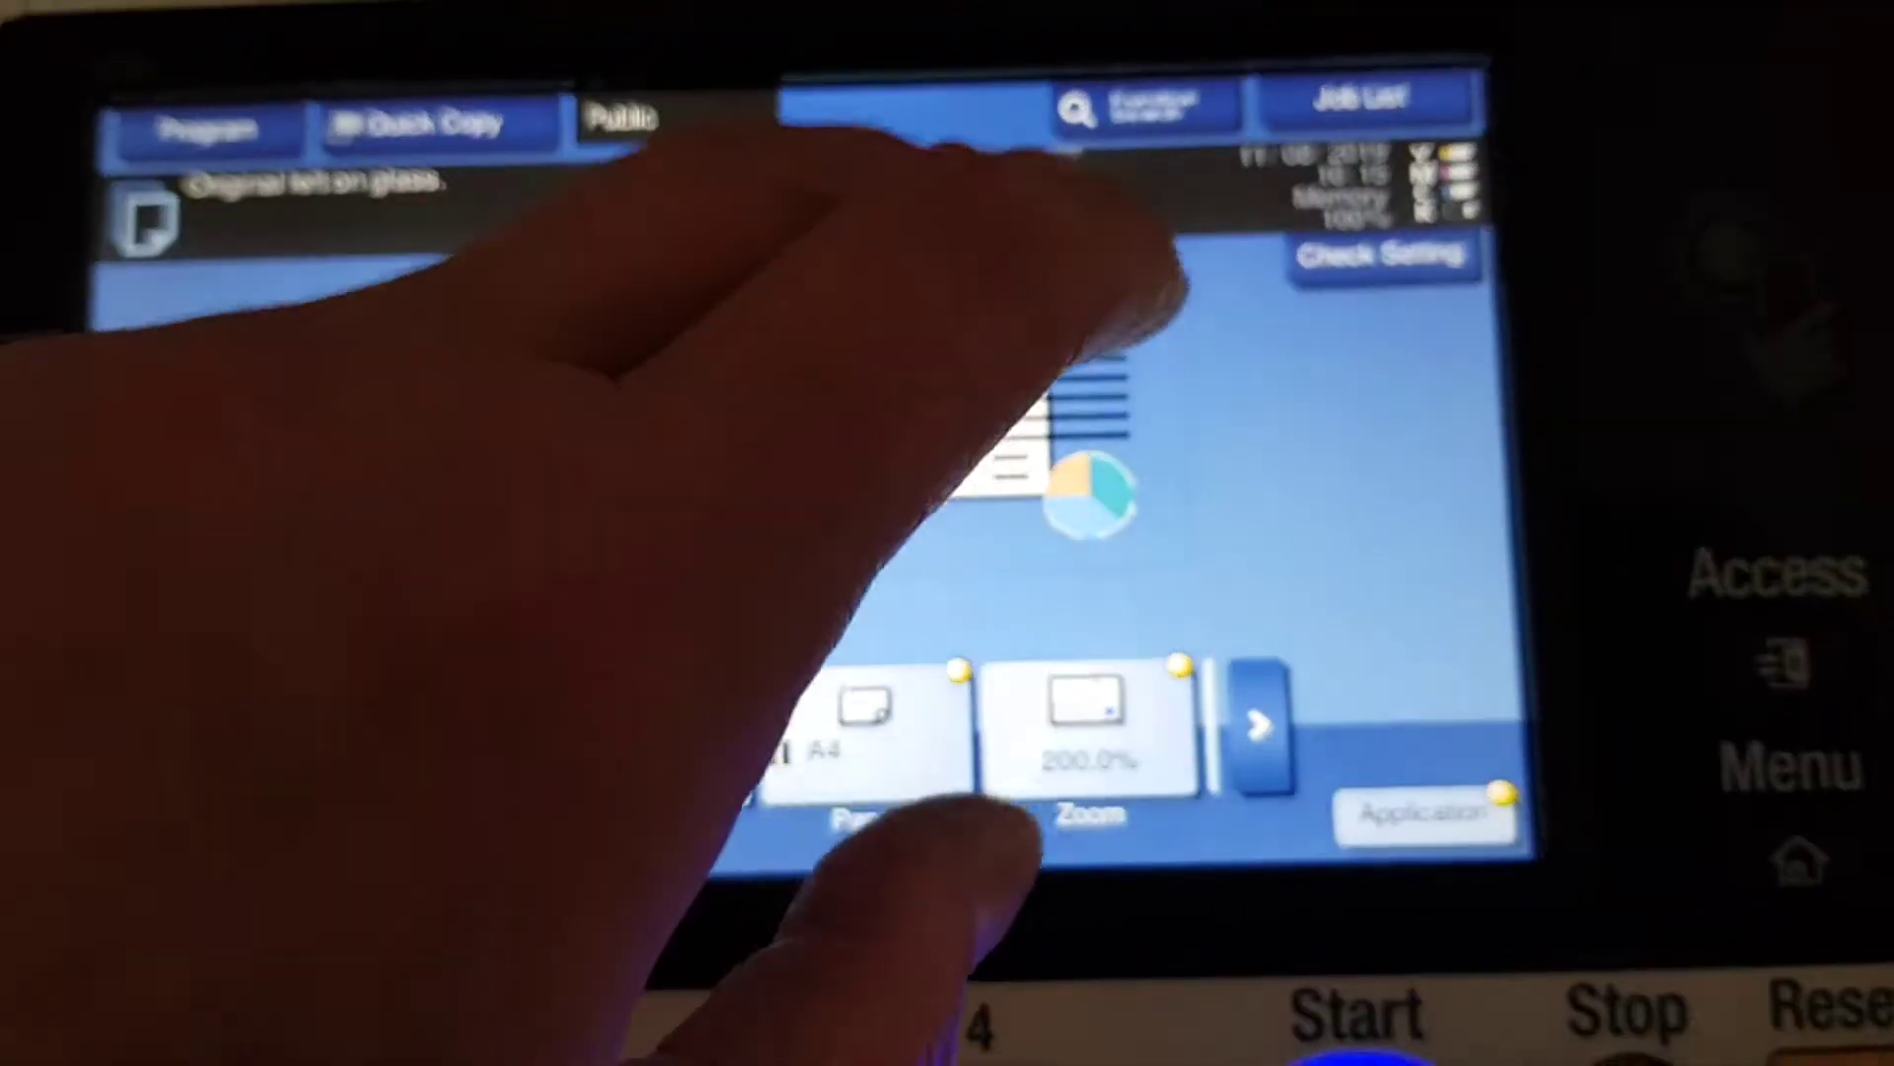
Set the copy count to 2 and confirm the A4 original size
click(1080, 207)
click(1027, 352)
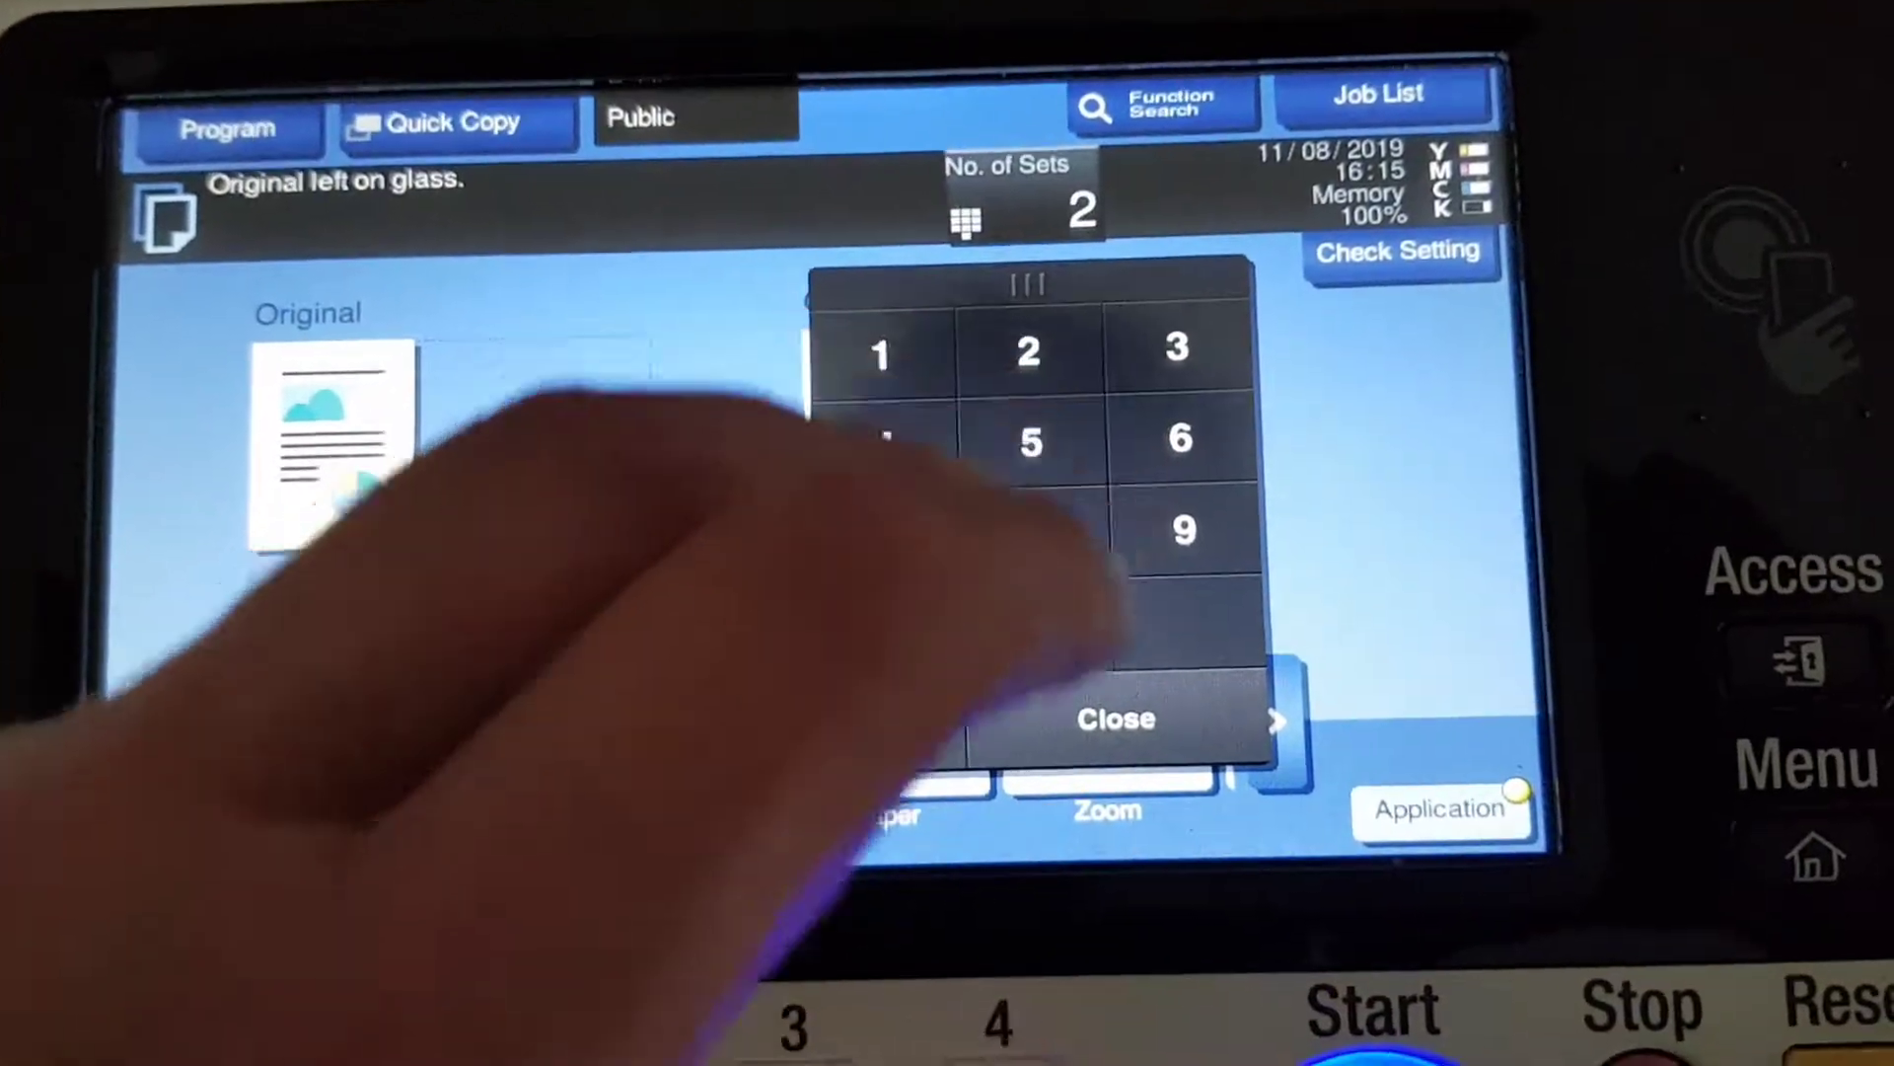
click(1116, 718)
click(1440, 808)
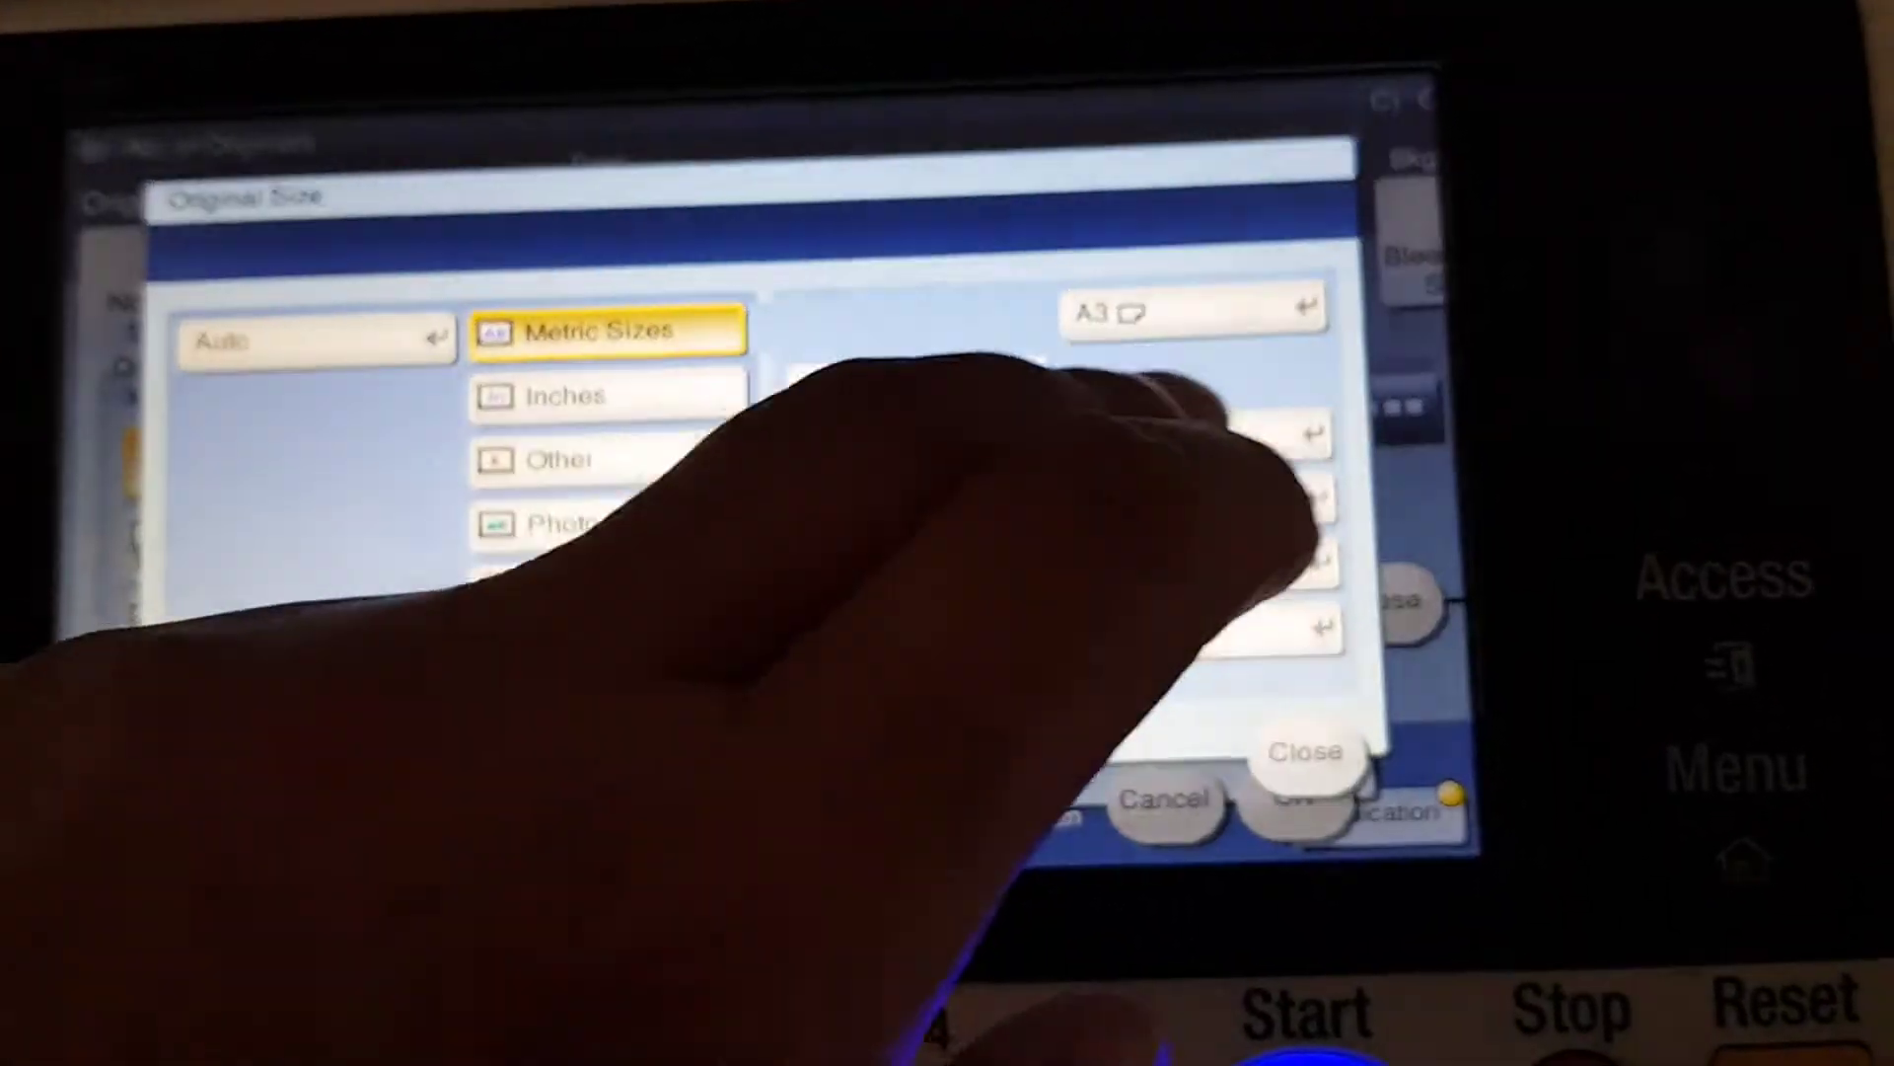
click(947, 474)
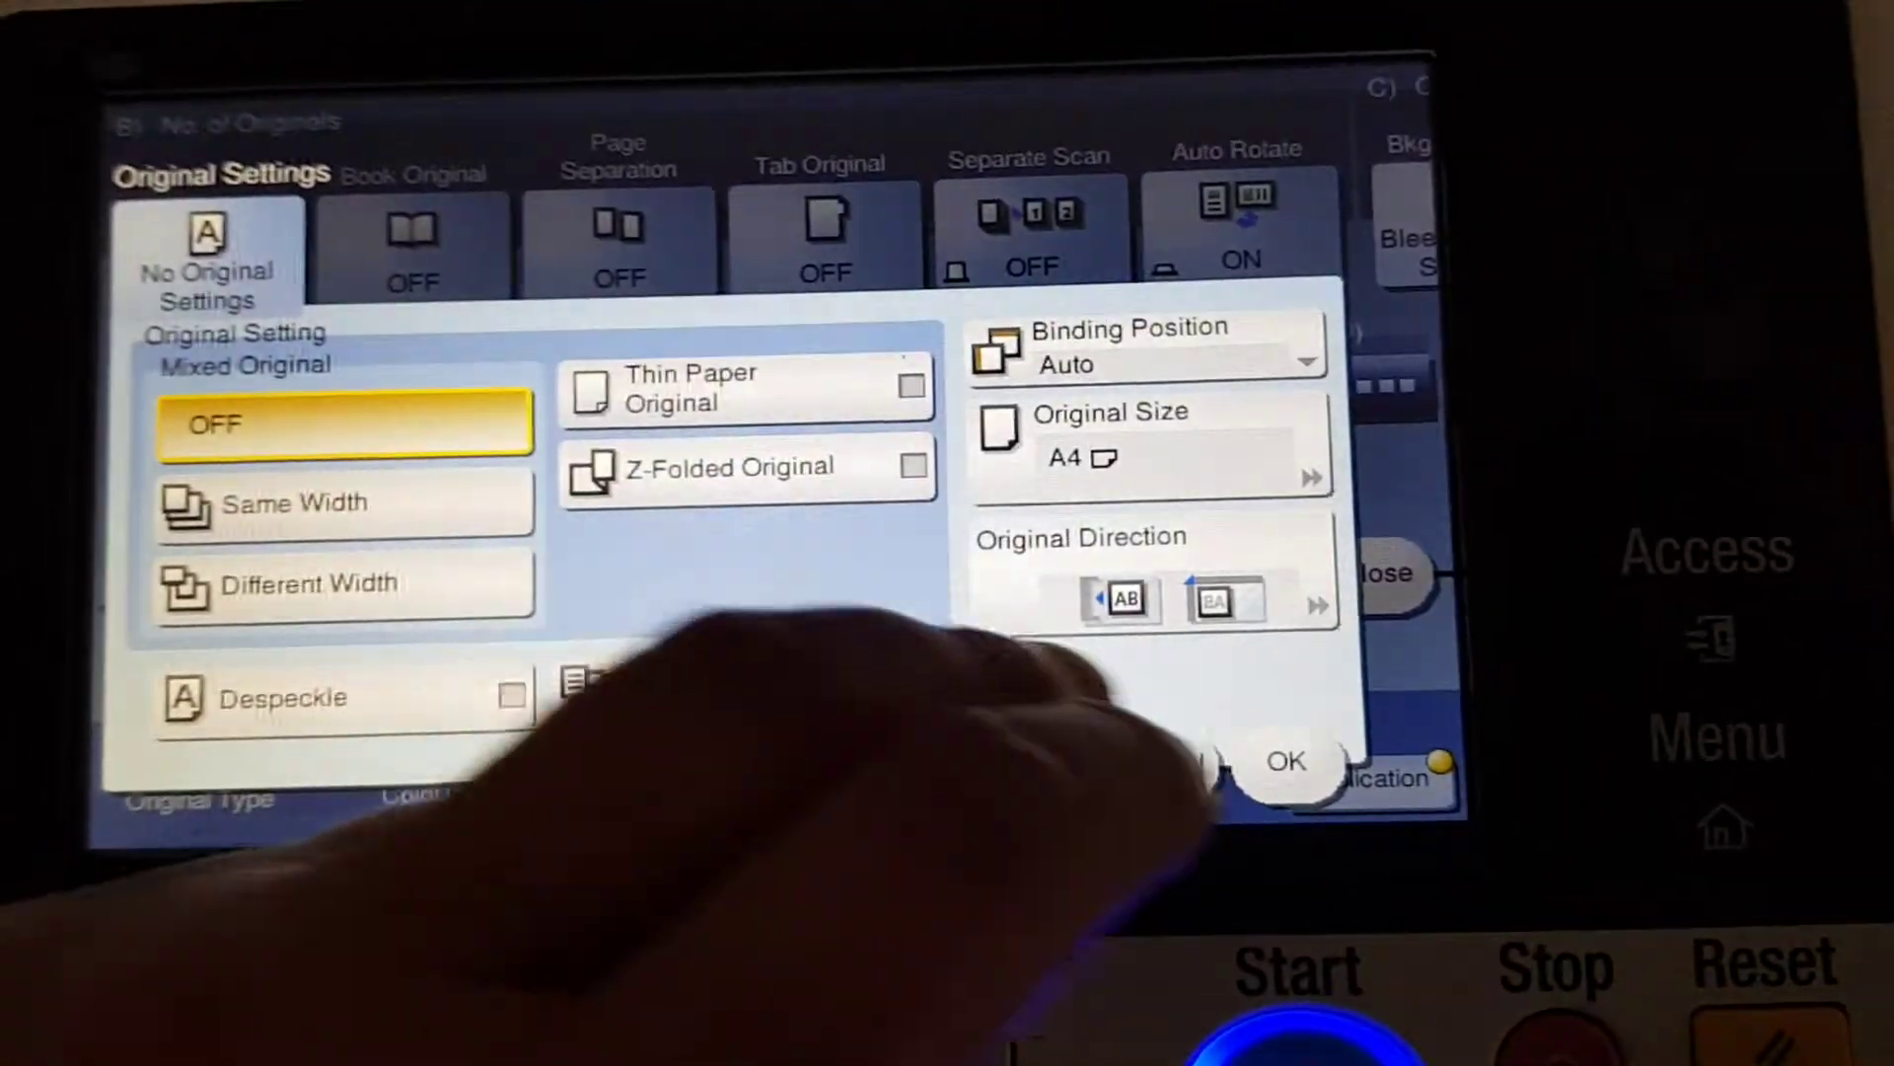
click(1304, 739)
Review the Layout mirror image setting, then start the 200% full-colour scan
click(1378, 548)
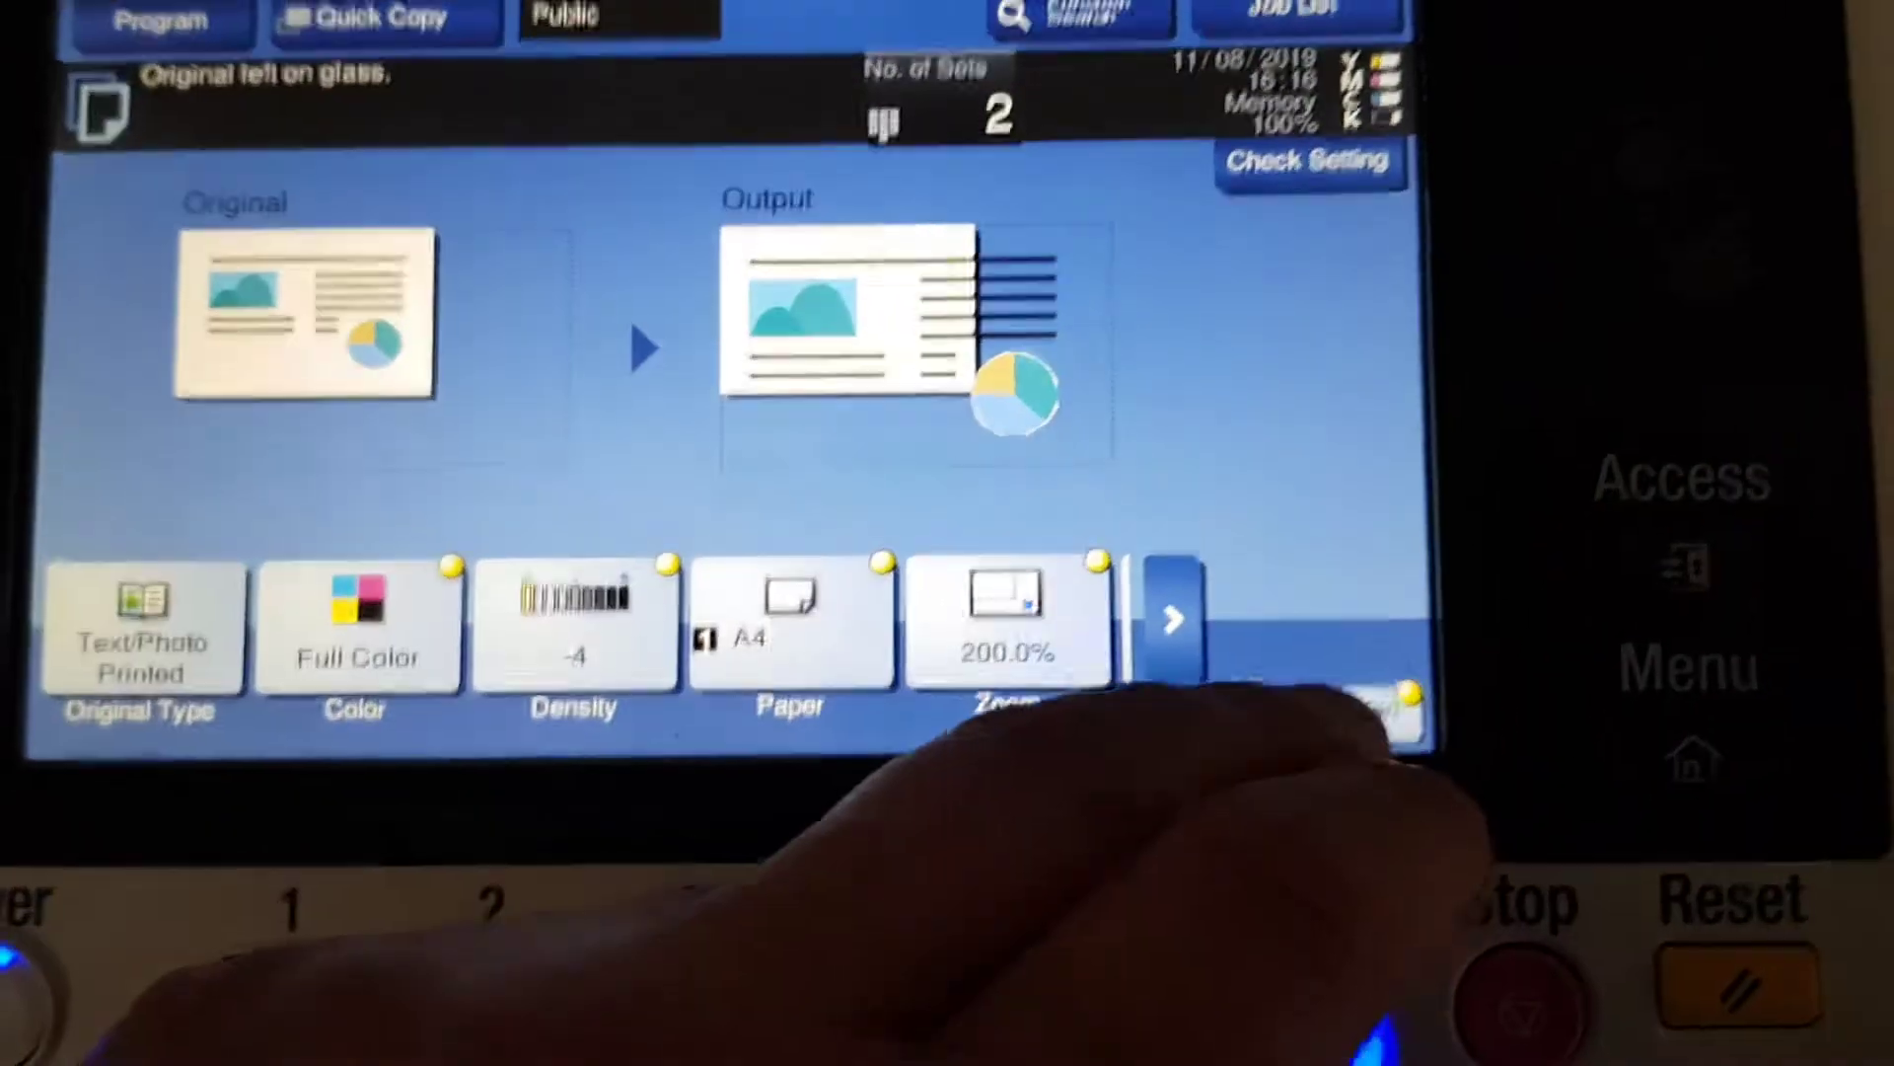
click(1377, 758)
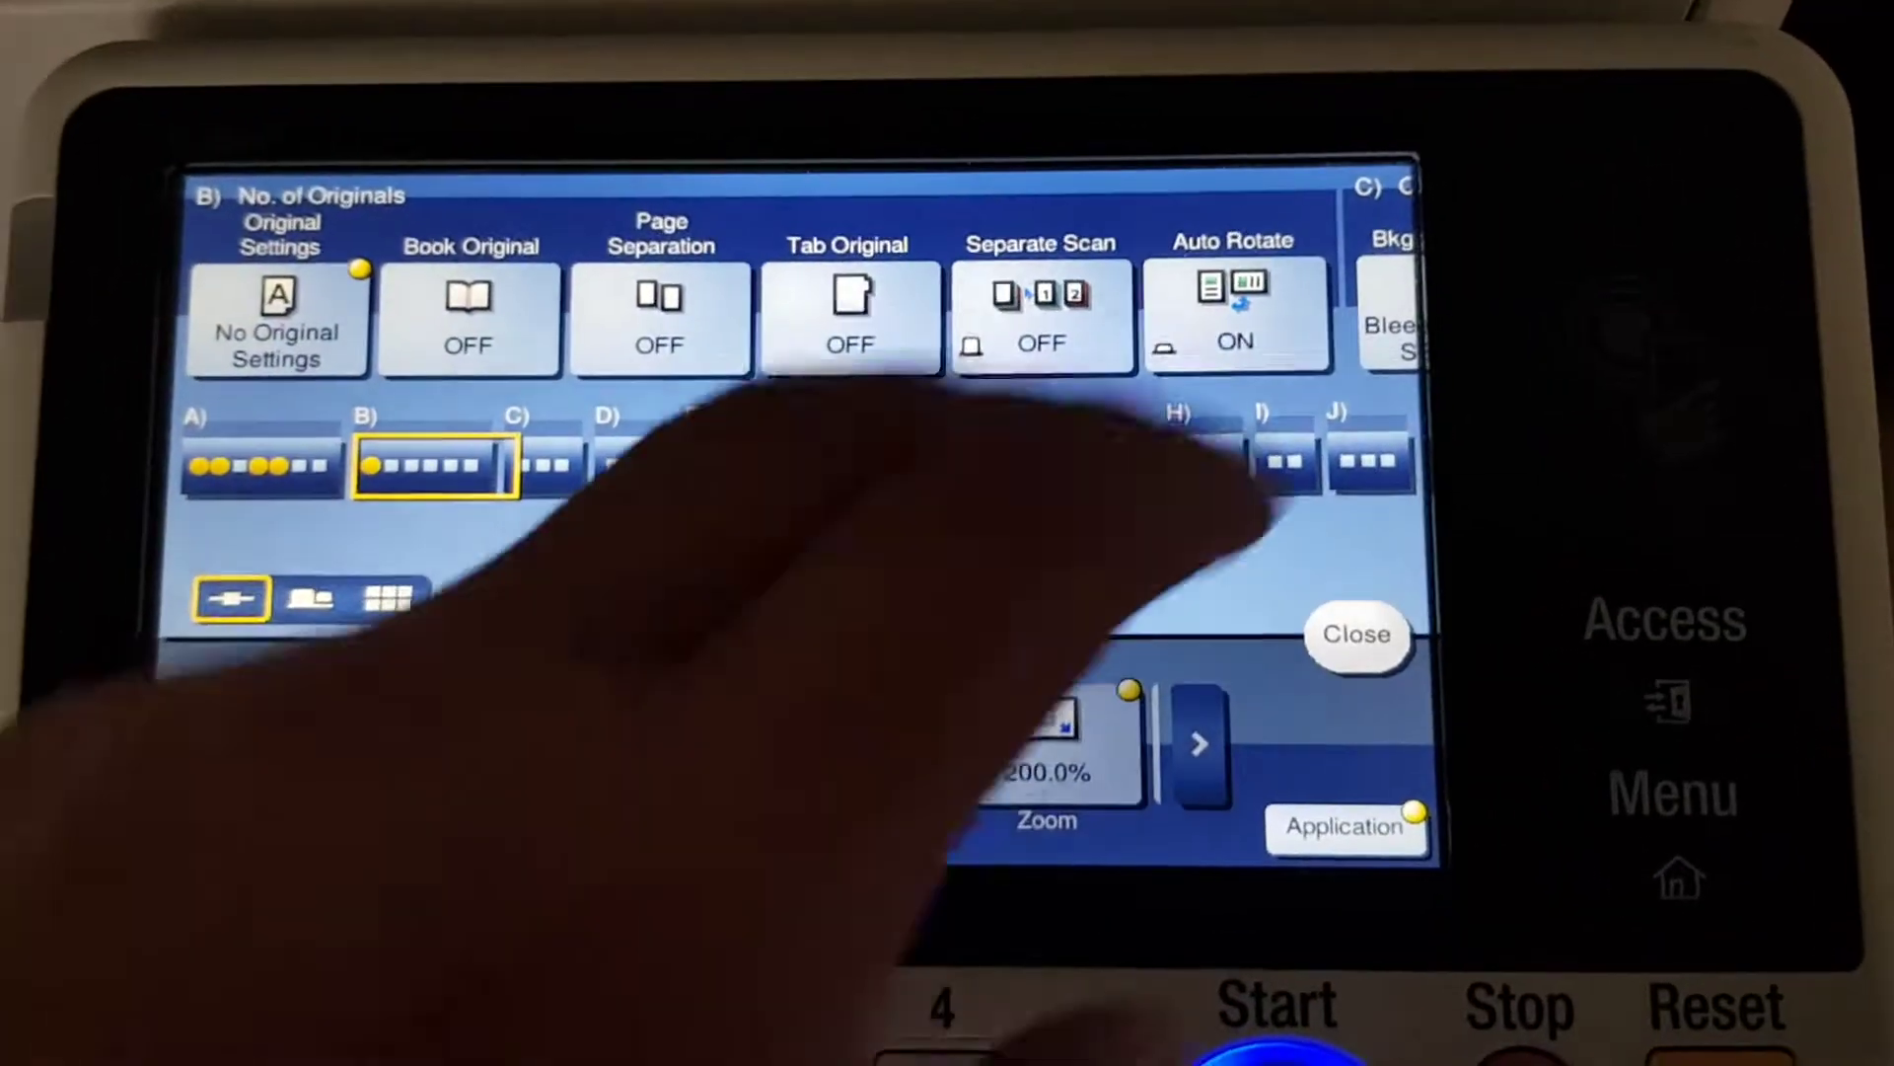
click(503, 437)
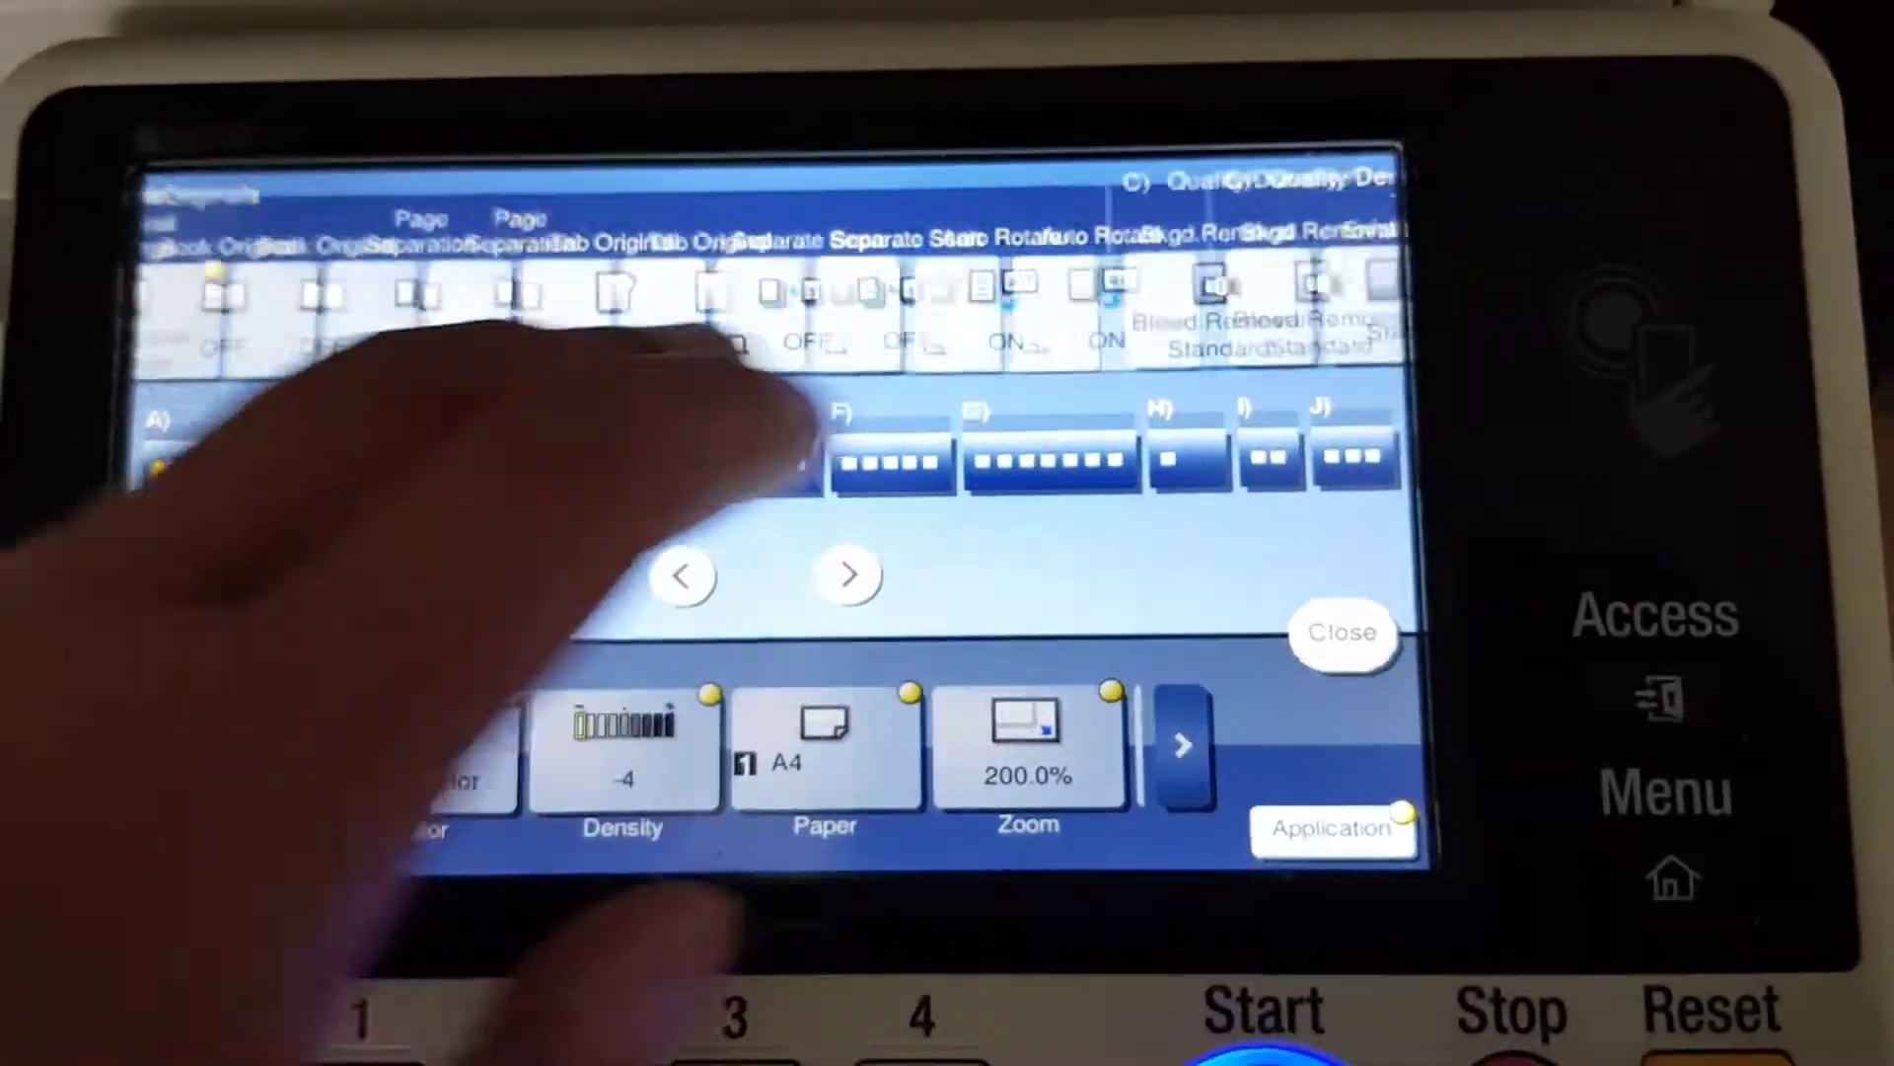
click(699, 437)
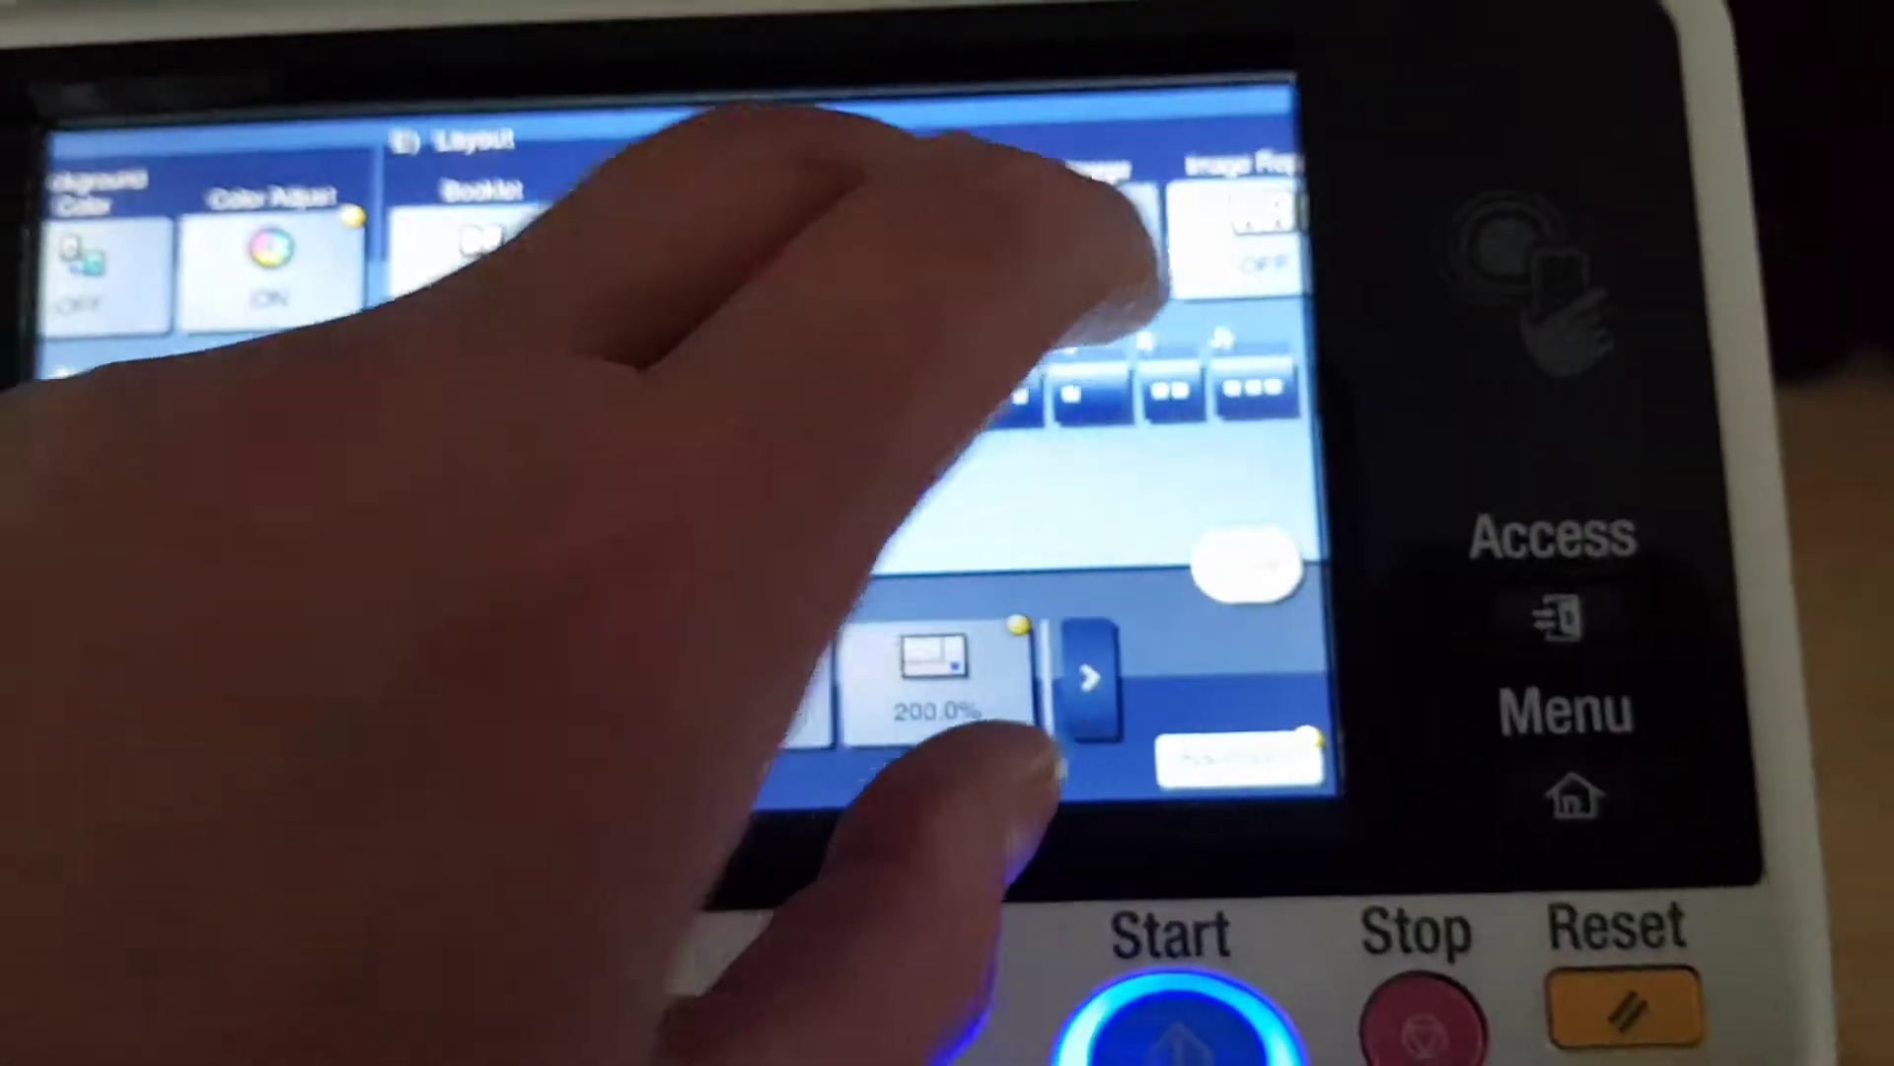
click(1117, 237)
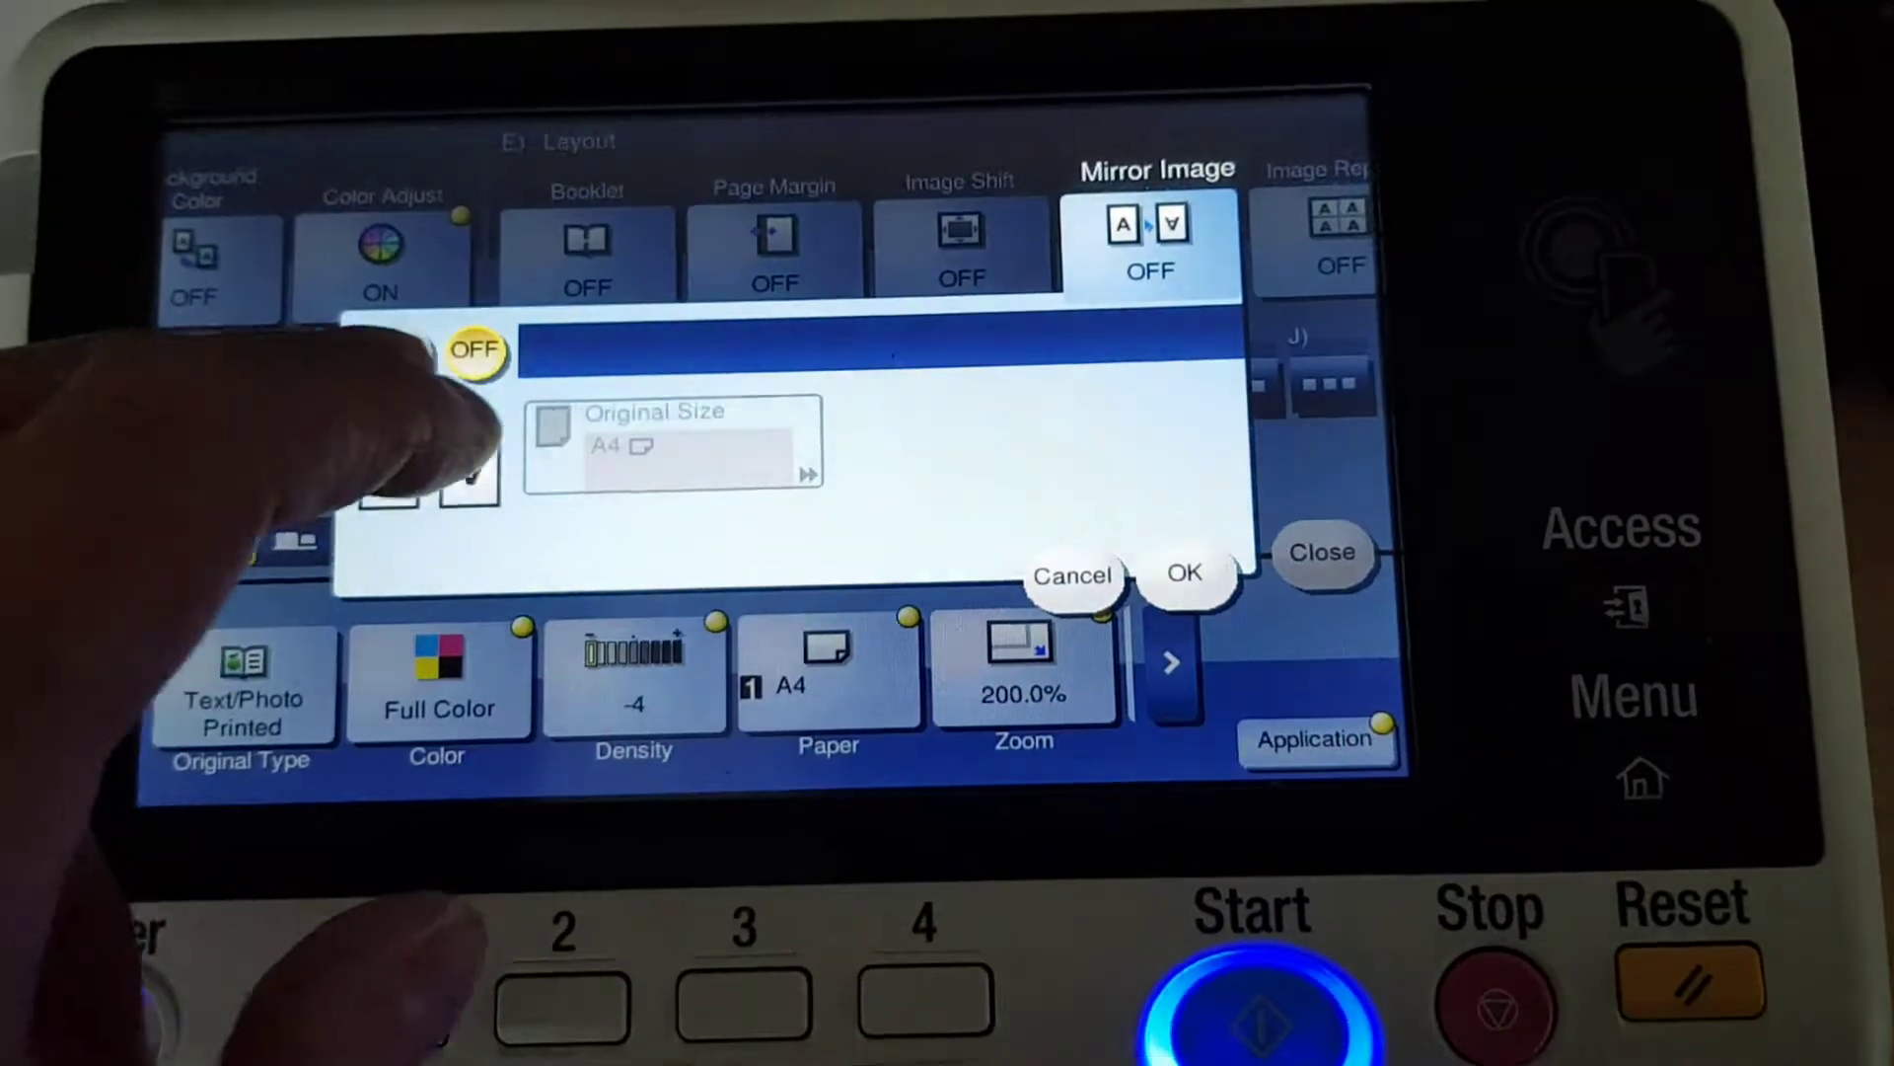
click(371, 352)
click(1164, 582)
click(1305, 561)
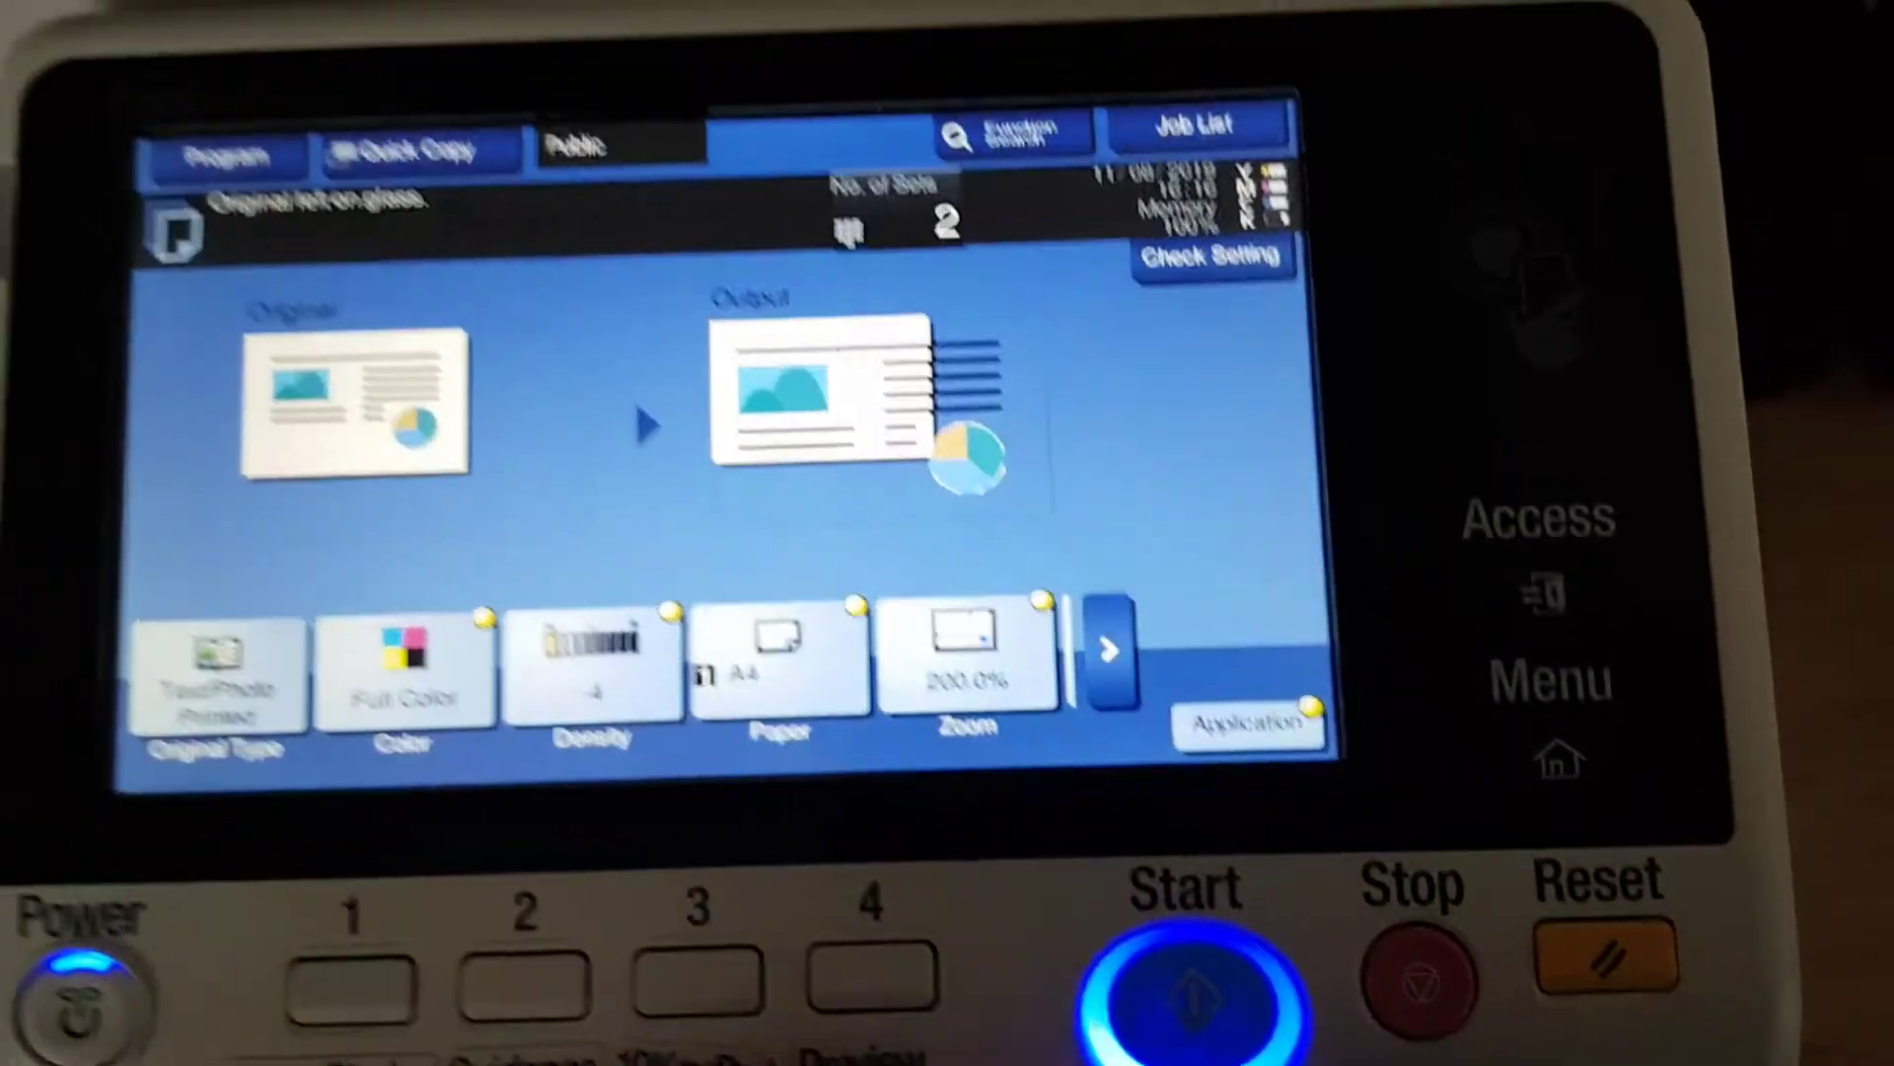
Scan the original and print the two 200% full-colour copies for job 4264
click(1192, 911)
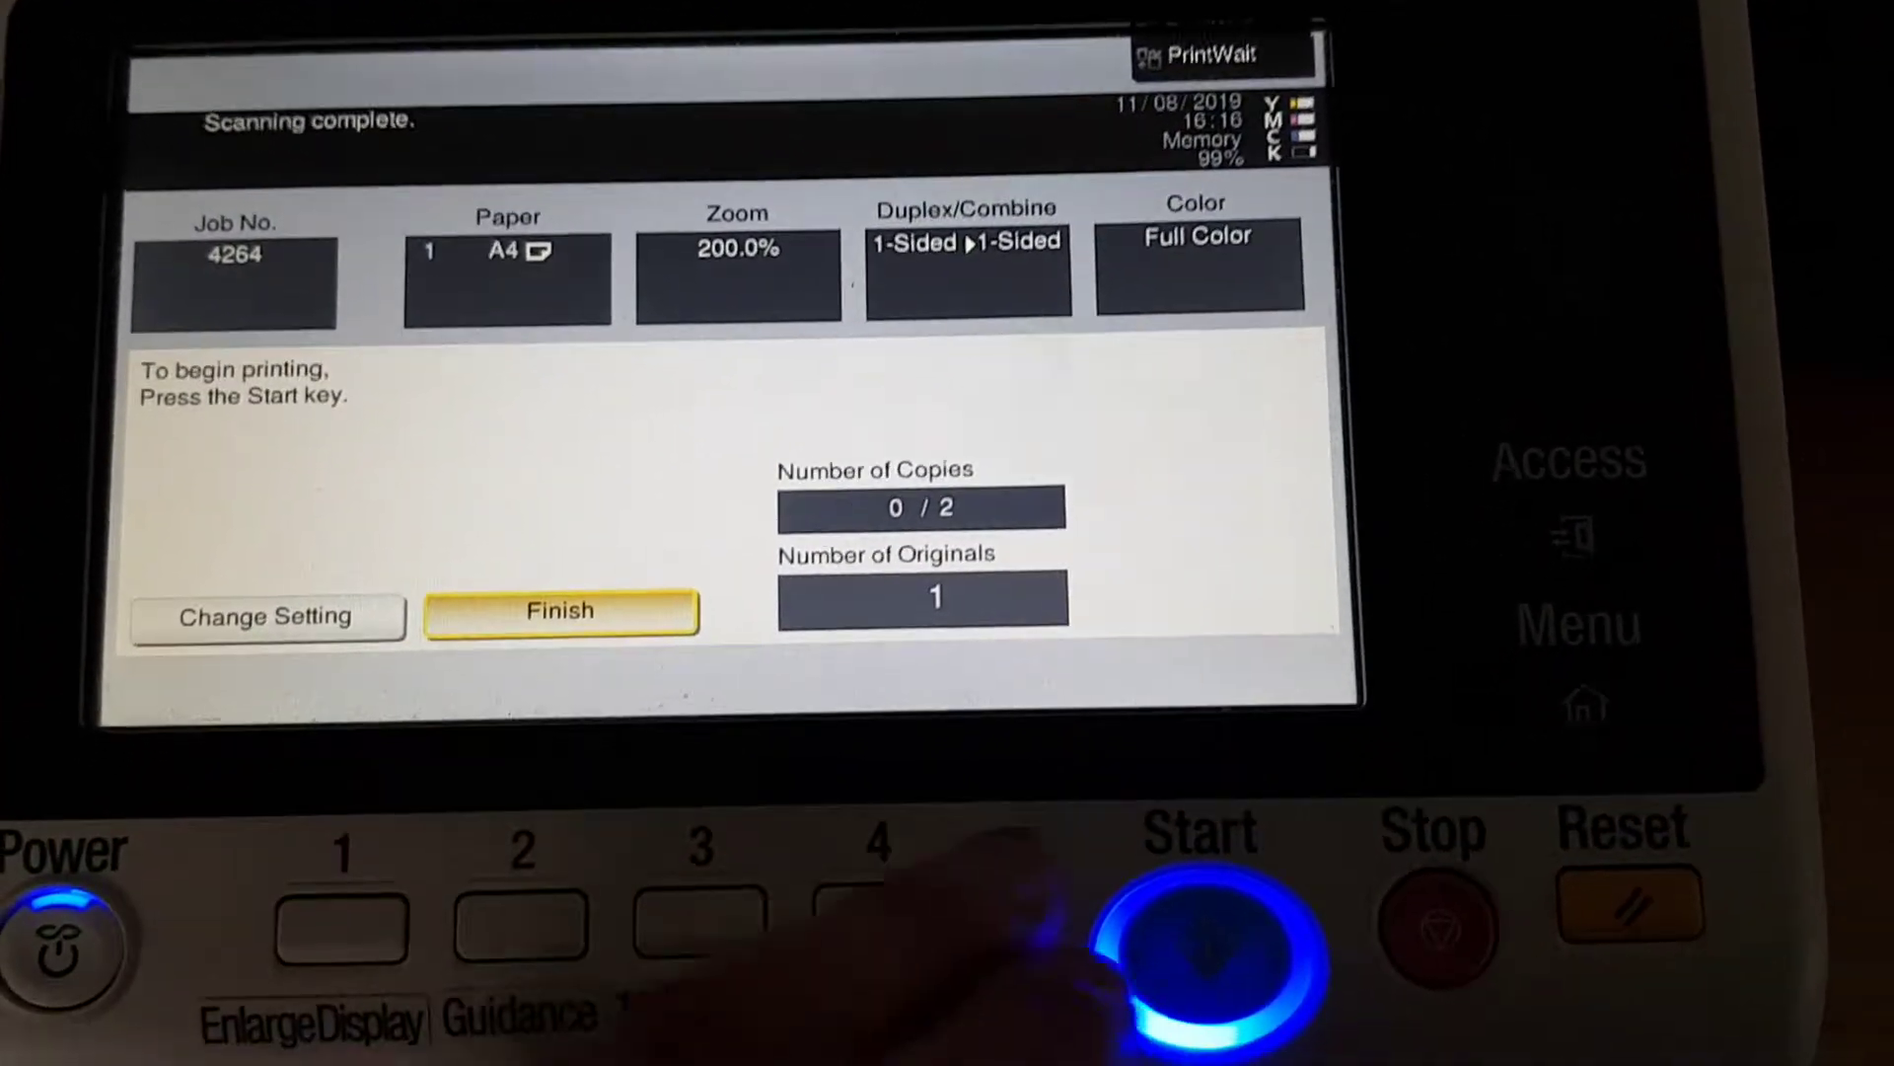
click(1189, 970)
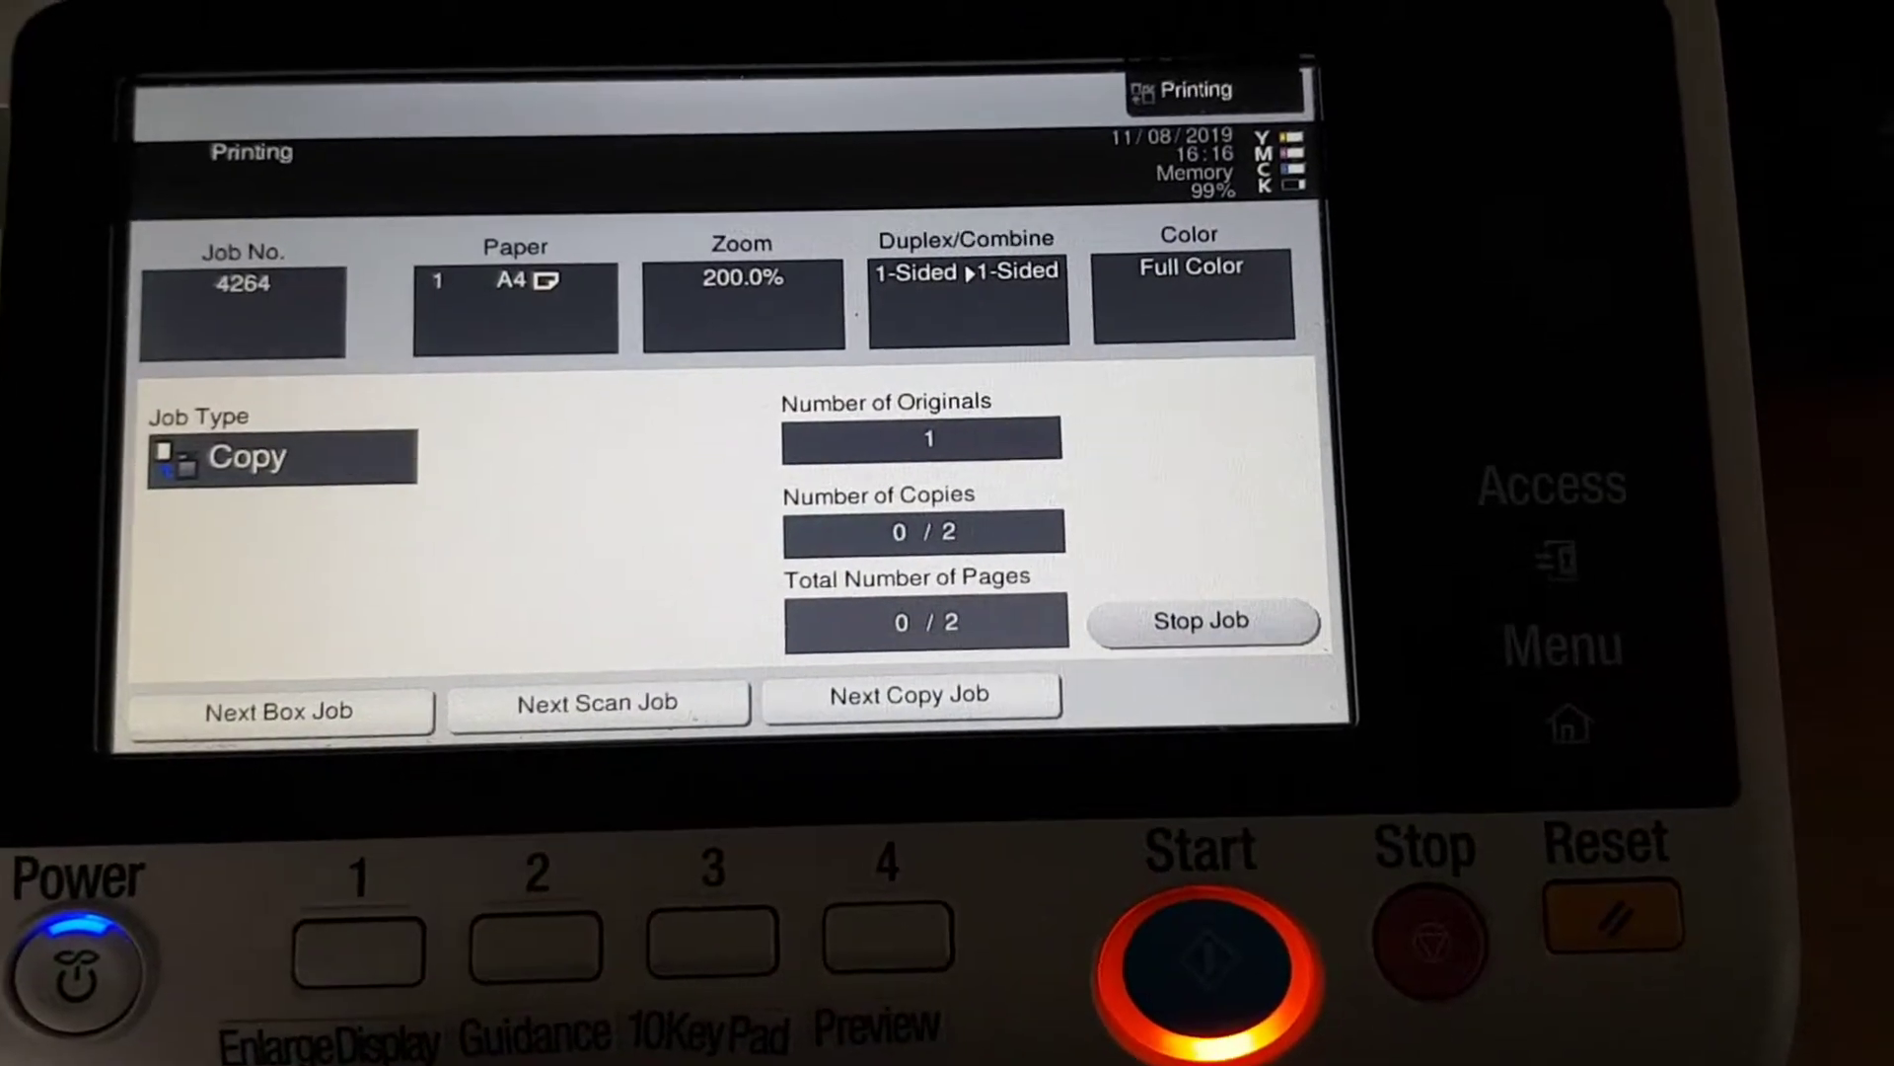